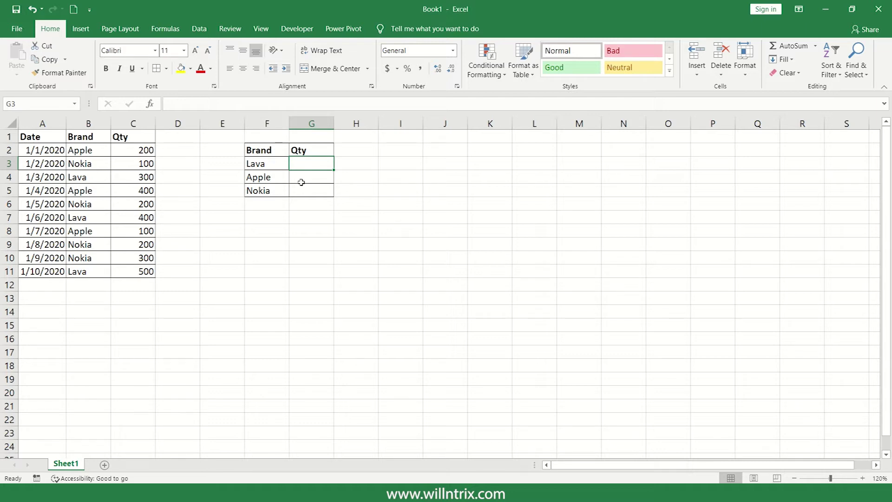
# Review the Date, Brand and Qty columns and select G3, Lava's total cell.
pyautogui.click(38, 137)
pyautogui.click(78, 138)
pyautogui.click(120, 136)
pyautogui.click(87, 149)
pyautogui.click(319, 159)
pyautogui.click(275, 161)
pyautogui.click(315, 163)
# Enter =SUMIF(B2:B11,F3,C2:C11) in G3 so it shows Lava's total of 1200.
pyautogui.write('=sumi')
pyautogui.press('Tab')
pyautogui.click(81, 149)
pyautogui.hotkey('ctrl', 'shift', 'Down')
pyautogui.write(',')
pyautogui.click(258, 165)
pyautogui.write(',')
pyautogui.click(131, 150)
pyautogui.hotkey('ctrl', 'shift', 'Down')
pyautogui.write(')')
pyautogui.press('Return')
pyautogui.click(302, 161)
# Fill G3's SUMIF formula down to G5, giving Apple 500 and Nokia 700.
pyautogui.click(315, 174)
pyautogui.click(319, 164)
pyautogui.moveTo(335, 171); pyautogui.dragTo(336, 194)
pyautogui.click(315, 166)
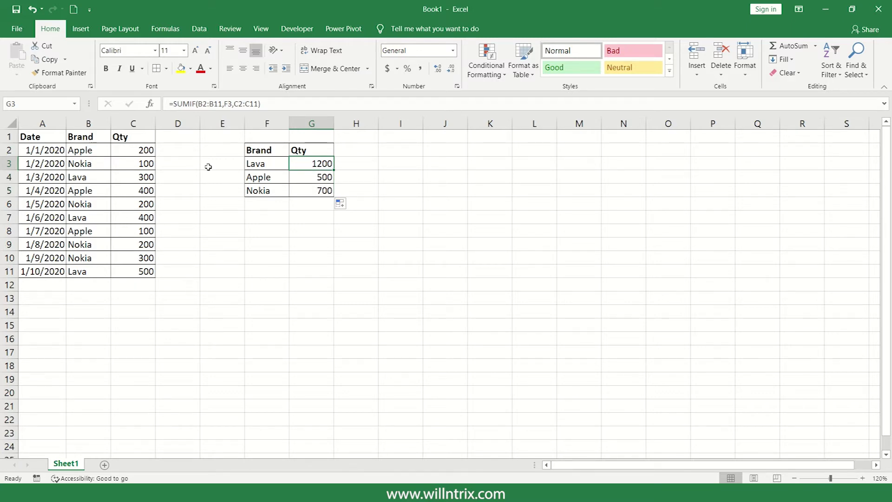
pyautogui.click(142, 149)
pyautogui.click(133, 177)
pyautogui.keyDown('ctrl'); pyautogui.click(132, 216); pyautogui.keyUp('ctrl')
pyautogui.keyDown('ctrl'); pyautogui.click(134, 271); pyautogui.keyUp('ctrl')
pyautogui.click(316, 179)
pyautogui.click(143, 149)
pyautogui.keyDown('ctrl'); pyautogui.click(138, 191); pyautogui.keyUp('ctrl')
pyautogui.keyDown('ctrl'); pyautogui.click(136, 231); pyautogui.keyUp('ctrl')
pyautogui.click(303, 179)
pyautogui.click(319, 192)
pyautogui.click(150, 163)
pyautogui.keyDown('ctrl'); pyautogui.click(129, 204); pyautogui.keyUp('ctrl')
pyautogui.keyDown('ctrl'); pyautogui.click(129, 243); pyautogui.keyUp('ctrl')
pyautogui.keyDown('ctrl'); pyautogui.click(136, 261); pyautogui.keyUp('ctrl')
pyautogui.click(298, 192)
pyautogui.doubleClick(308, 164)
pyautogui.press('Return')
pyautogui.doubleClick(315, 176)
pyautogui.press('Return')
pyautogui.doubleClick(312, 191)
pyautogui.click(344, 191)
pyautogui.press('Return')
pyautogui.click(316, 177)
# Make every reference in G3 absolute: =SUMIF($B$2:$B$11,$F$3,$C$2:$C$11).
pyautogui.doubleClick(314, 163)
pyautogui.moveTo(326, 164); pyautogui.dragTo(356, 167)
pyautogui.press('F4')
pyautogui.doubleClick(382, 166)
pyautogui.press('F4')
pyautogui.moveTo(402, 165); pyautogui.dragTo(430, 166)
pyautogui.press('F4')
pyautogui.press('Return')
# Fill the absolute formula down to G5, so Apple now also shows 1200.
pyautogui.click(325, 163)
pyautogui.moveTo(333, 170); pyautogui.dragTo(333, 193)
pyautogui.click(314, 180)
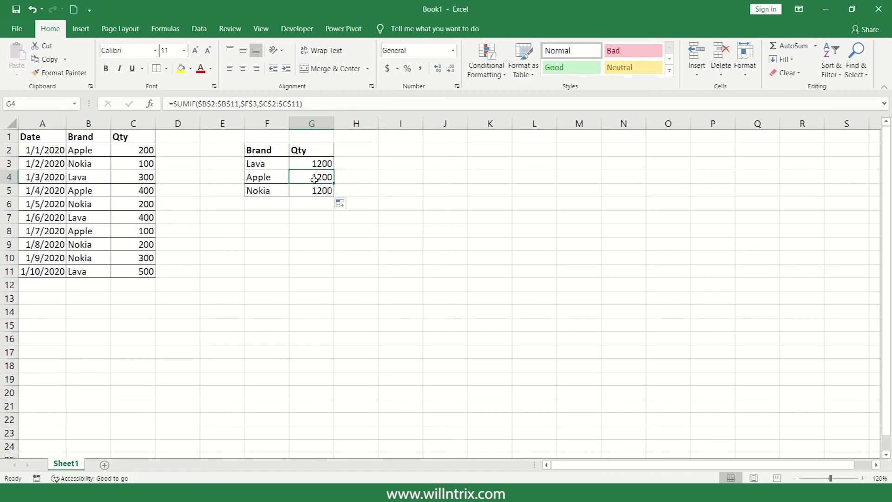
# Inspect the Apple formula in G4, whose criterion is locked to $F$3.
pyautogui.doubleClick(314, 177)
pyautogui.click(357, 176)
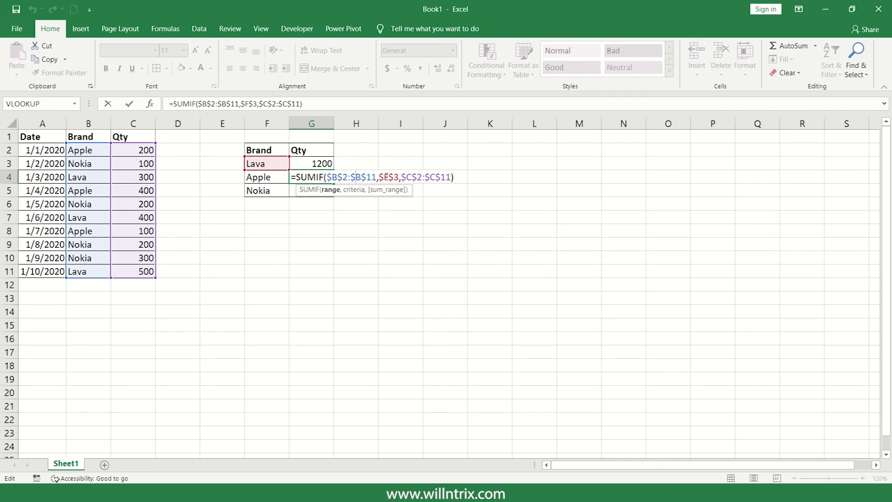
pyautogui.click(386, 177)
pyautogui.press('Return')
pyautogui.hotkey('ctrl', 'd')
# Check the Nokia formula's locked $F$3 criterion, then reopen G3's formula for editing.
pyautogui.doubleClick(306, 192)
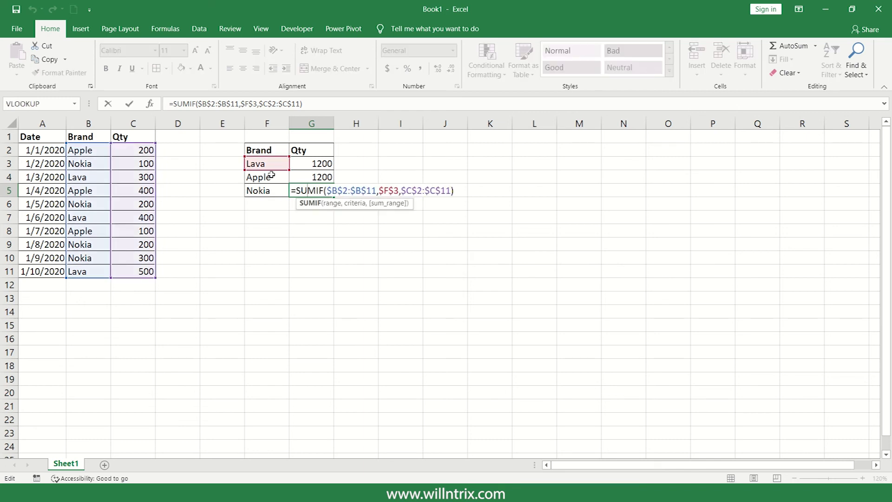
pyautogui.moveTo(378, 189); pyautogui.dragTo(398, 189)
pyautogui.press('Return')
pyautogui.doubleClick(316, 159)
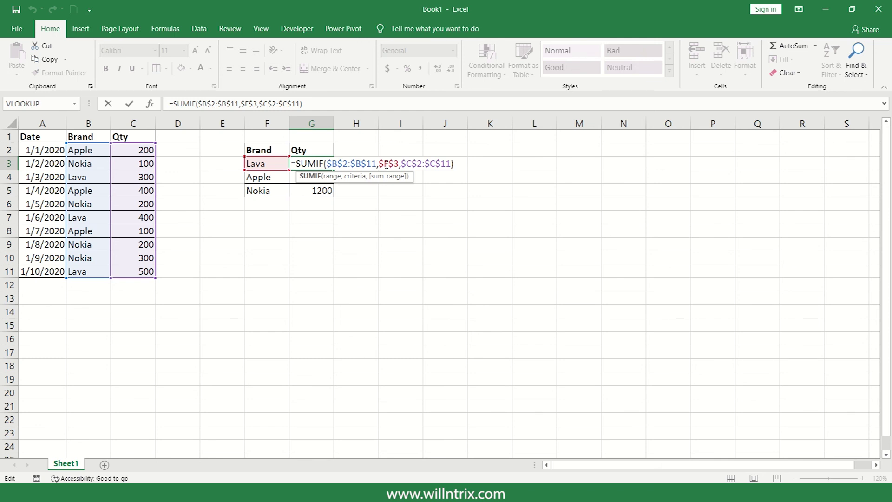